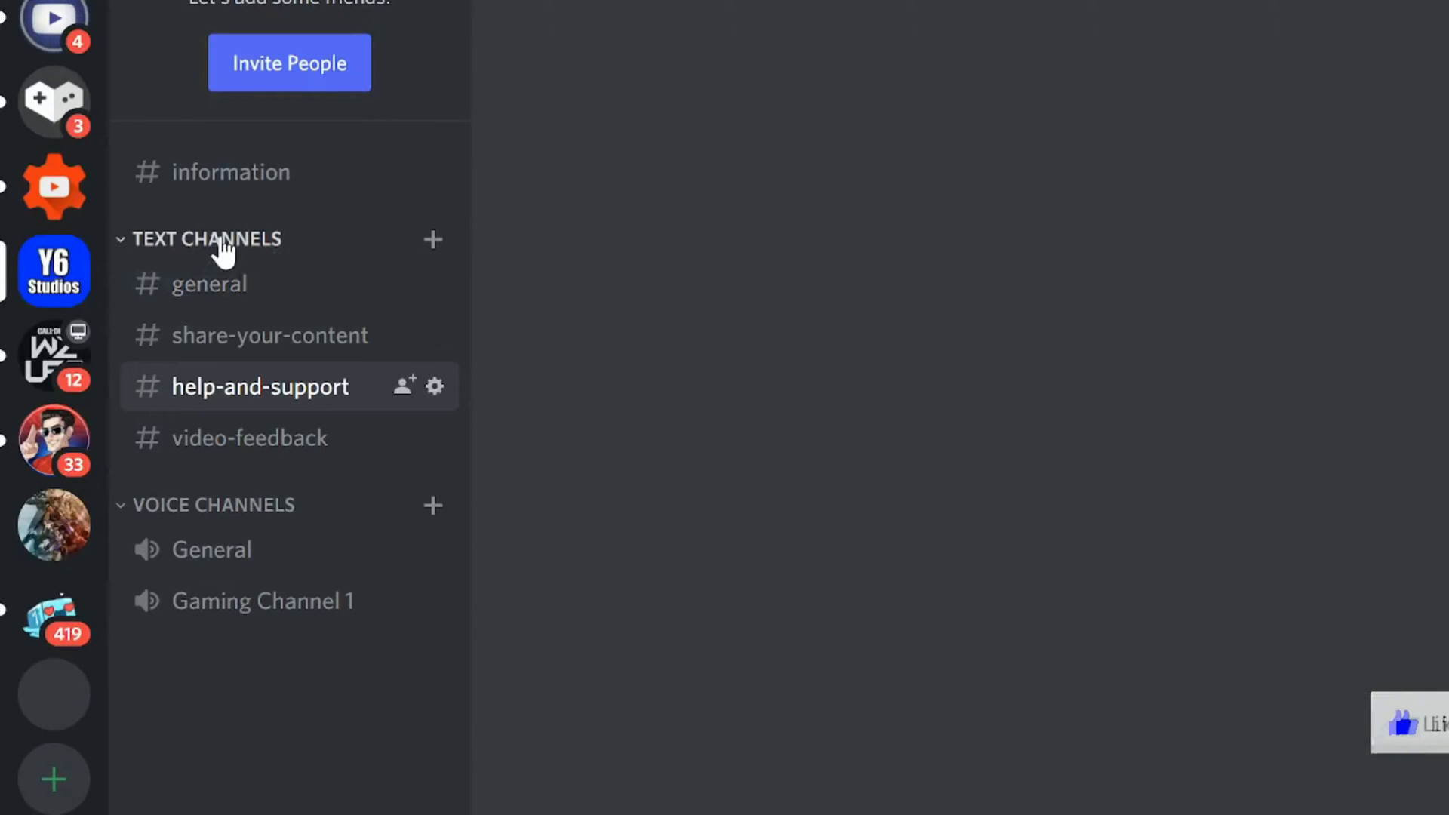
# Connect to the General voice channel under Voice Channels.
pyautogui.click(223, 397)
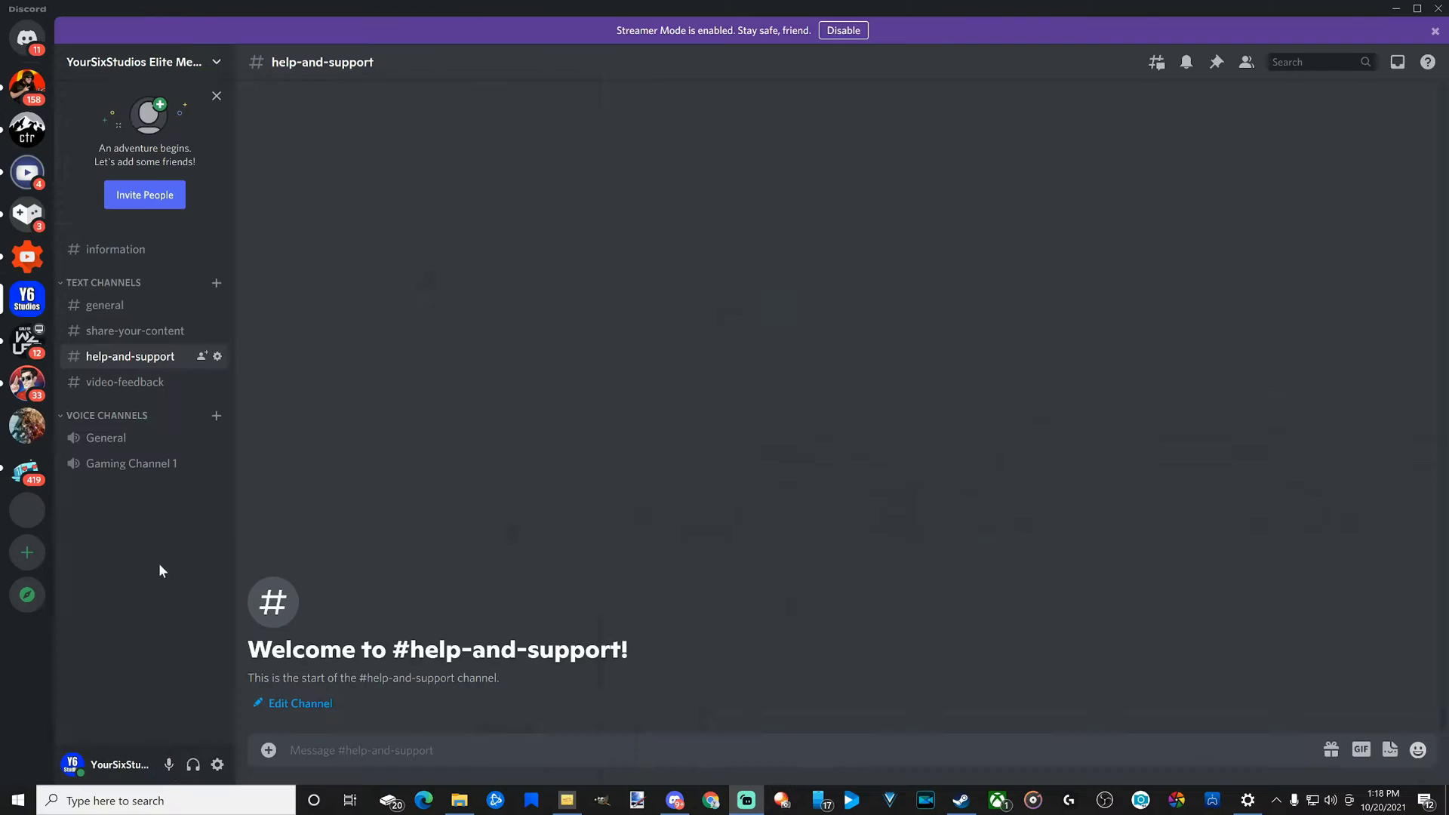
pyautogui.moveTo(212, 549)
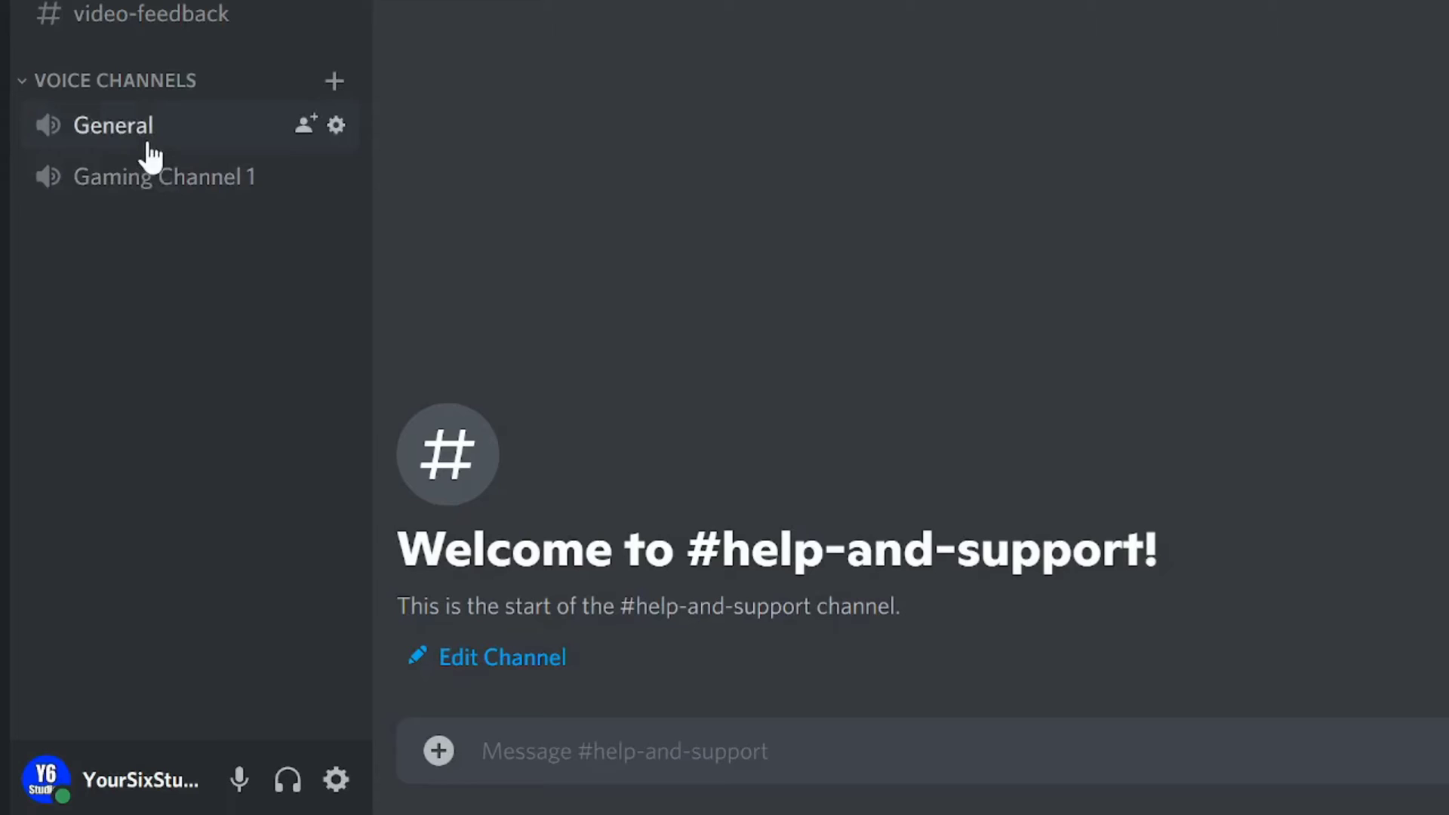
pyautogui.click(148, 145)
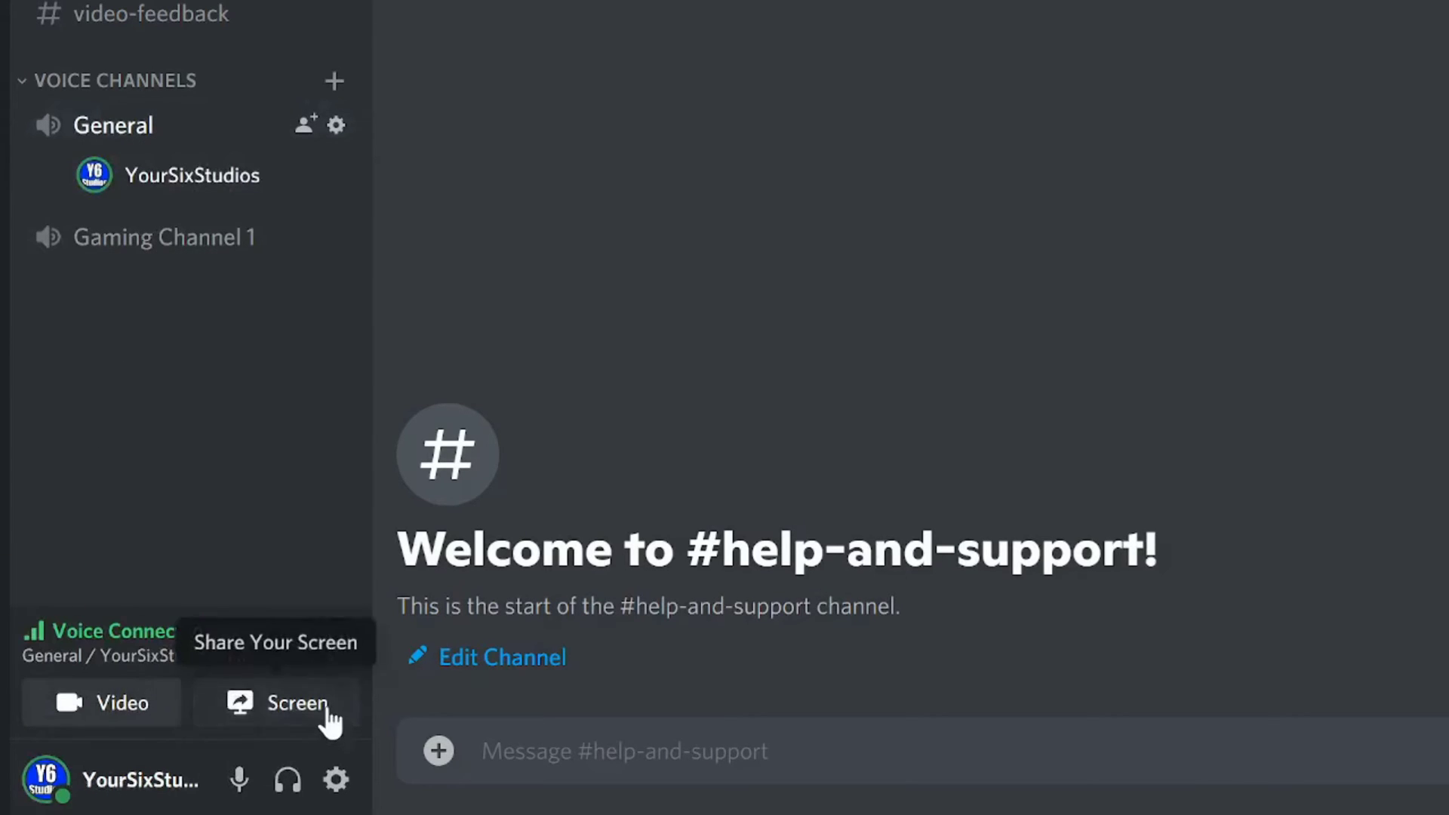
# Choose Screen 1 from the Screens list as the stream source.
pyautogui.click(262, 725)
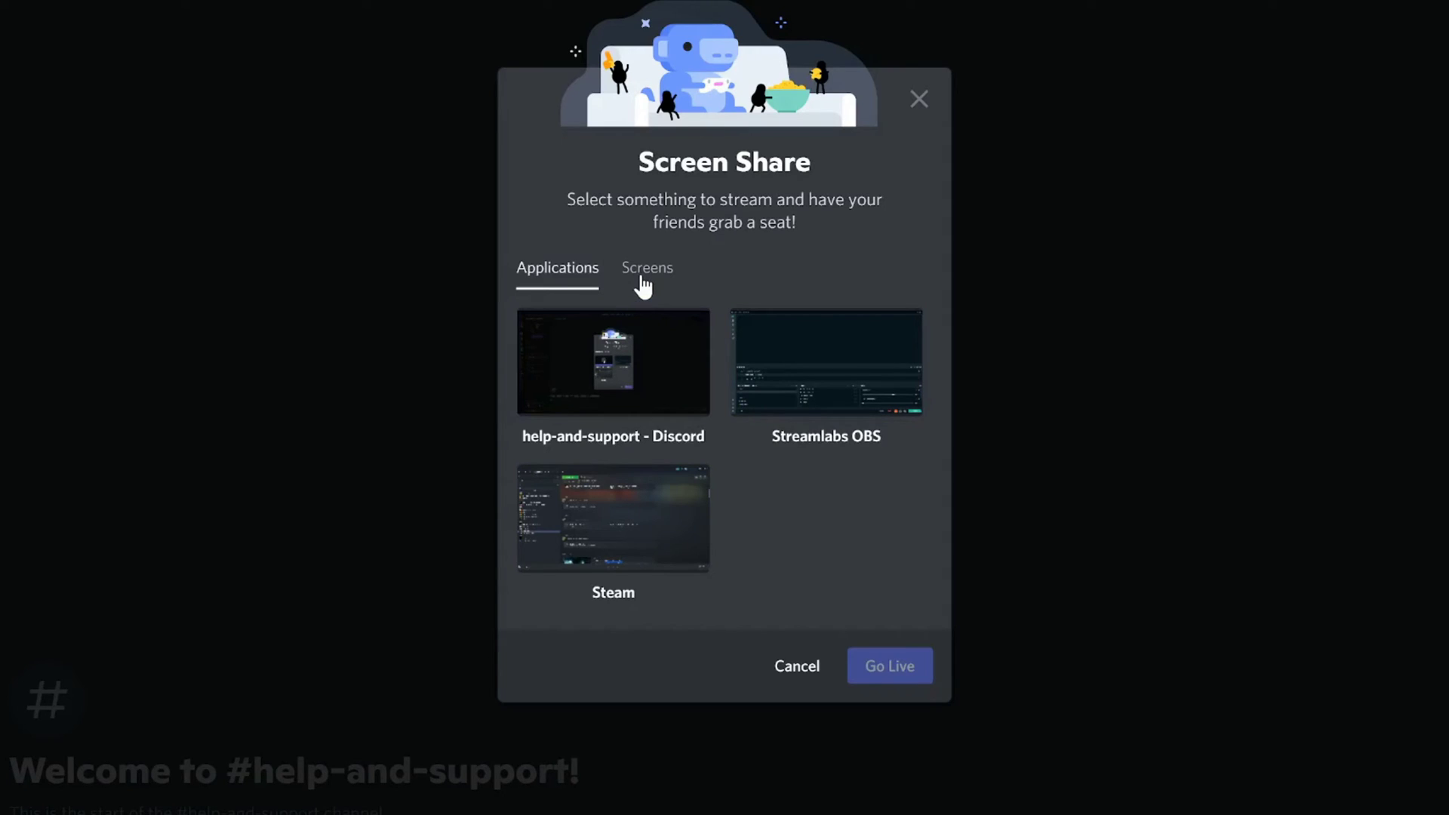
pyautogui.click(642, 285)
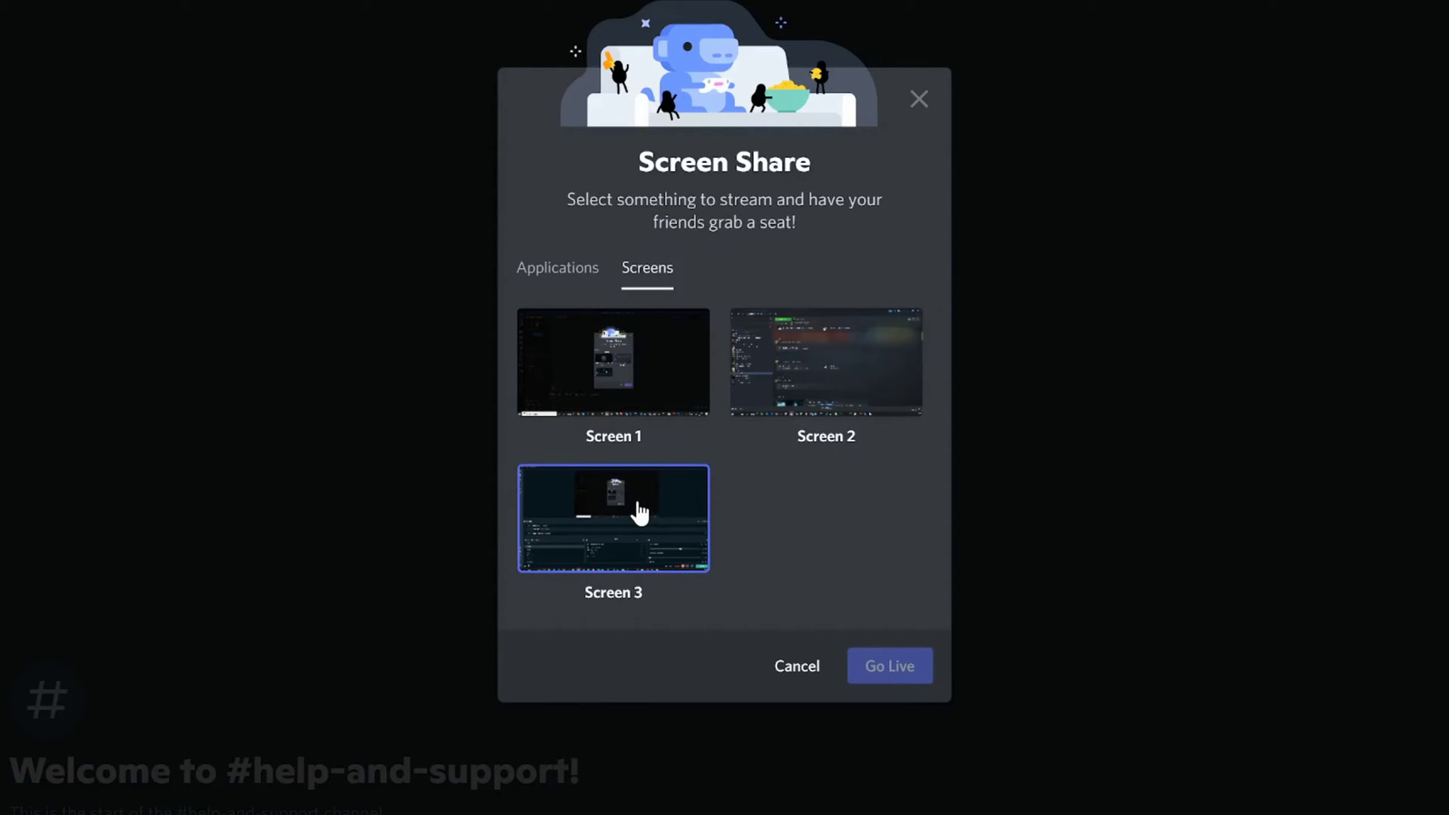
pyautogui.click(647, 407)
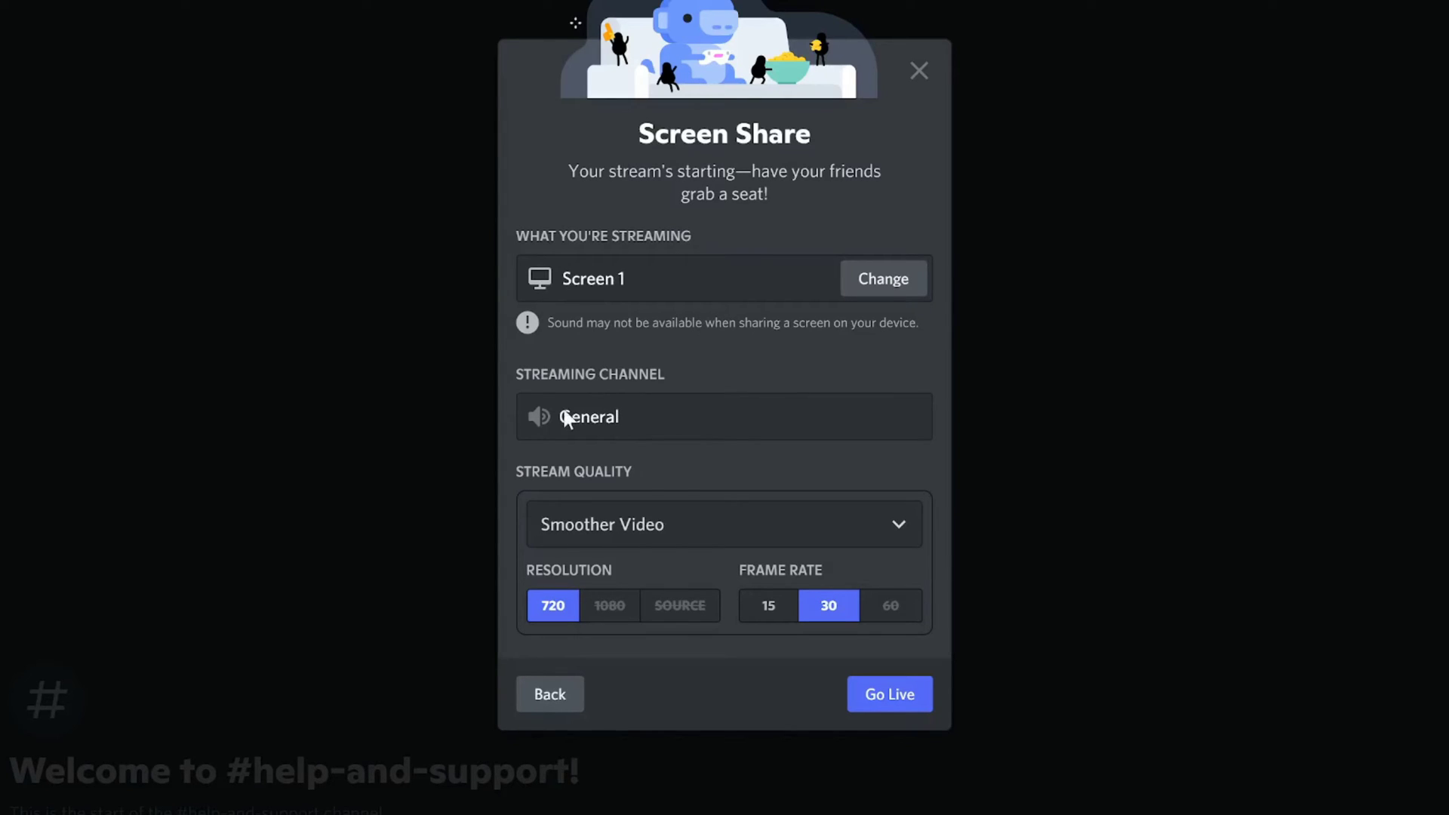
pyautogui.click(893, 540)
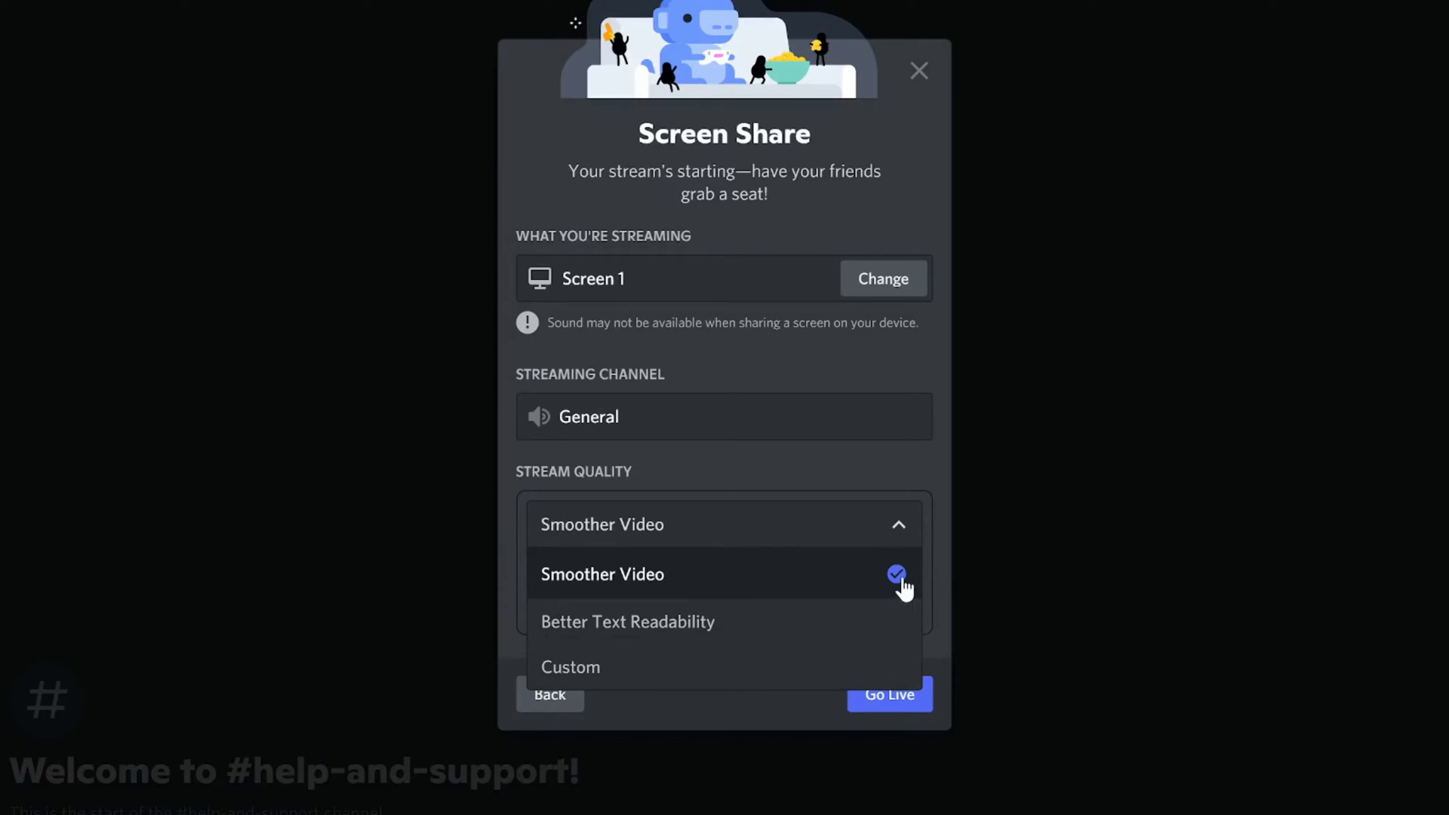
pyautogui.click(912, 506)
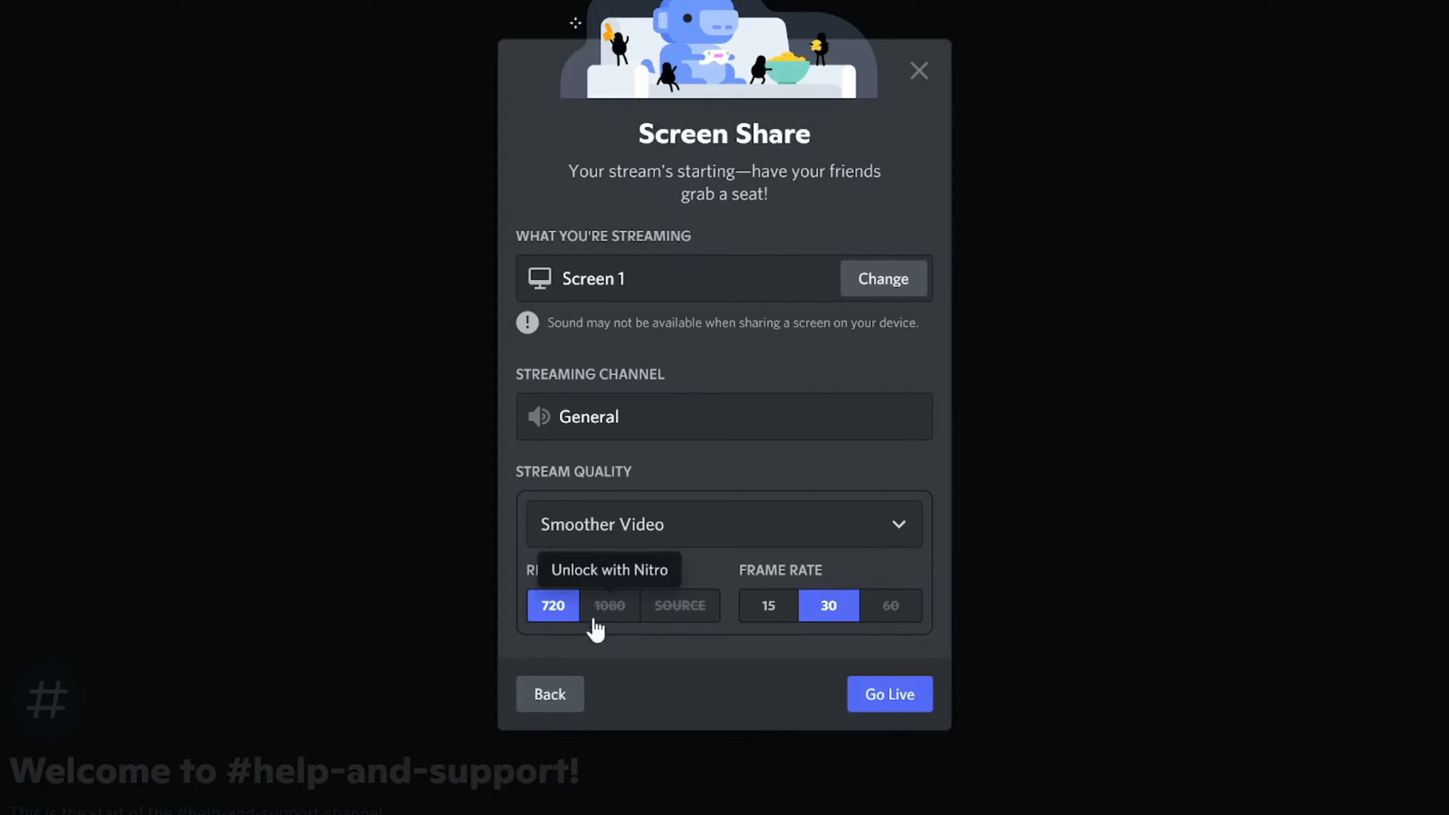
pyautogui.click(601, 623)
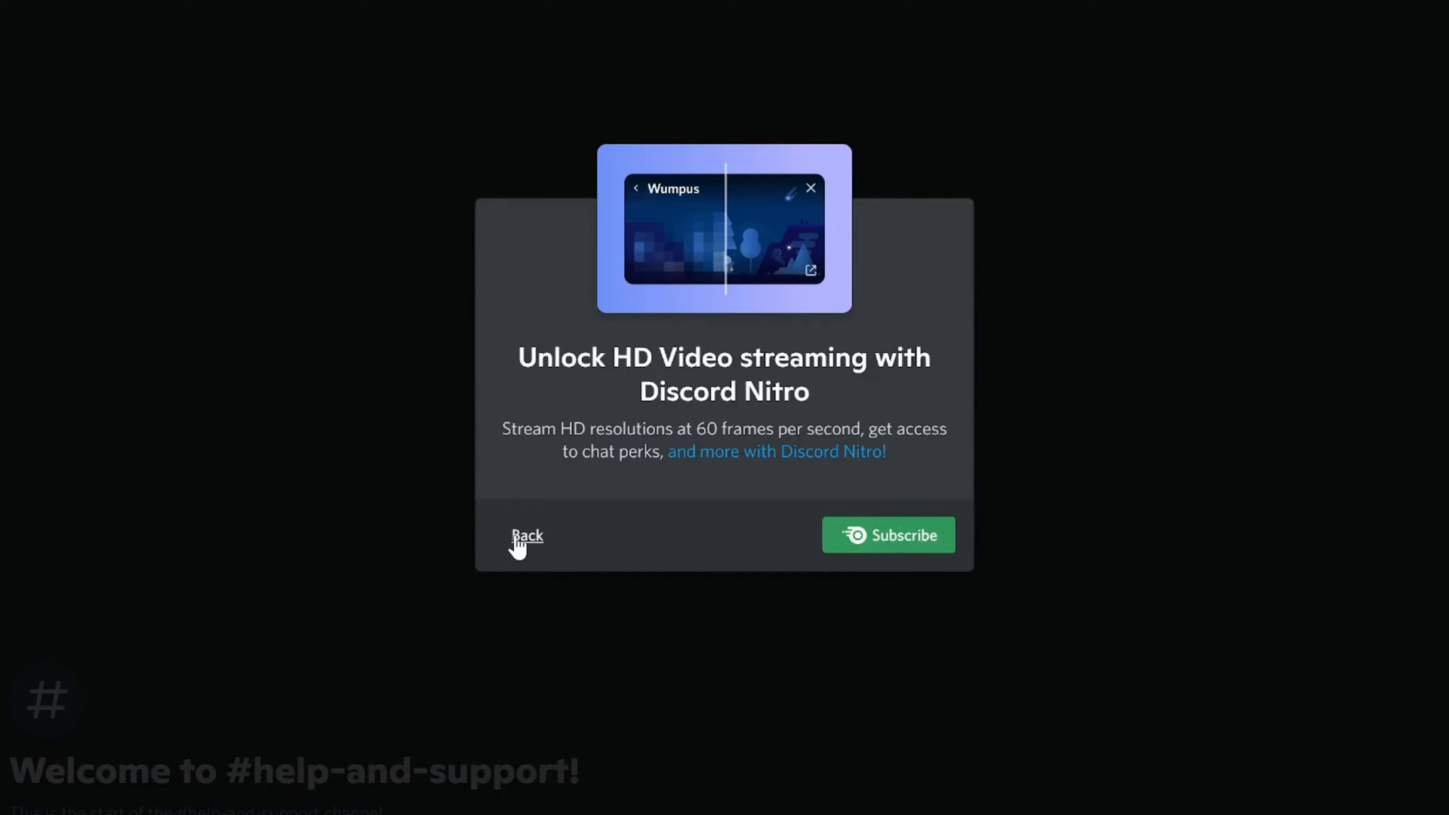
pyautogui.click(523, 537)
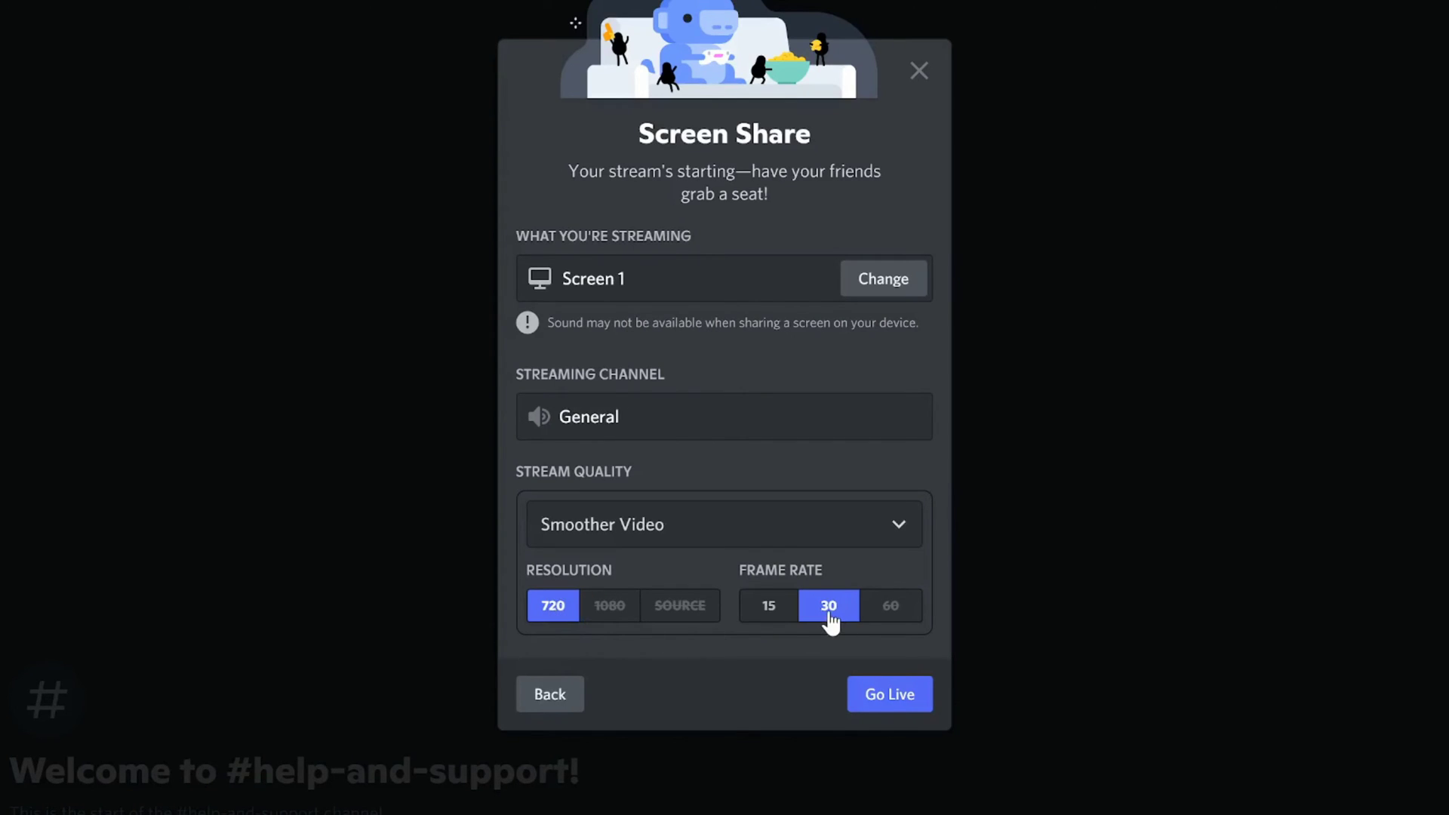
# Go live with Screen 1 in General at 720p, 30 fps.
pyautogui.click(874, 705)
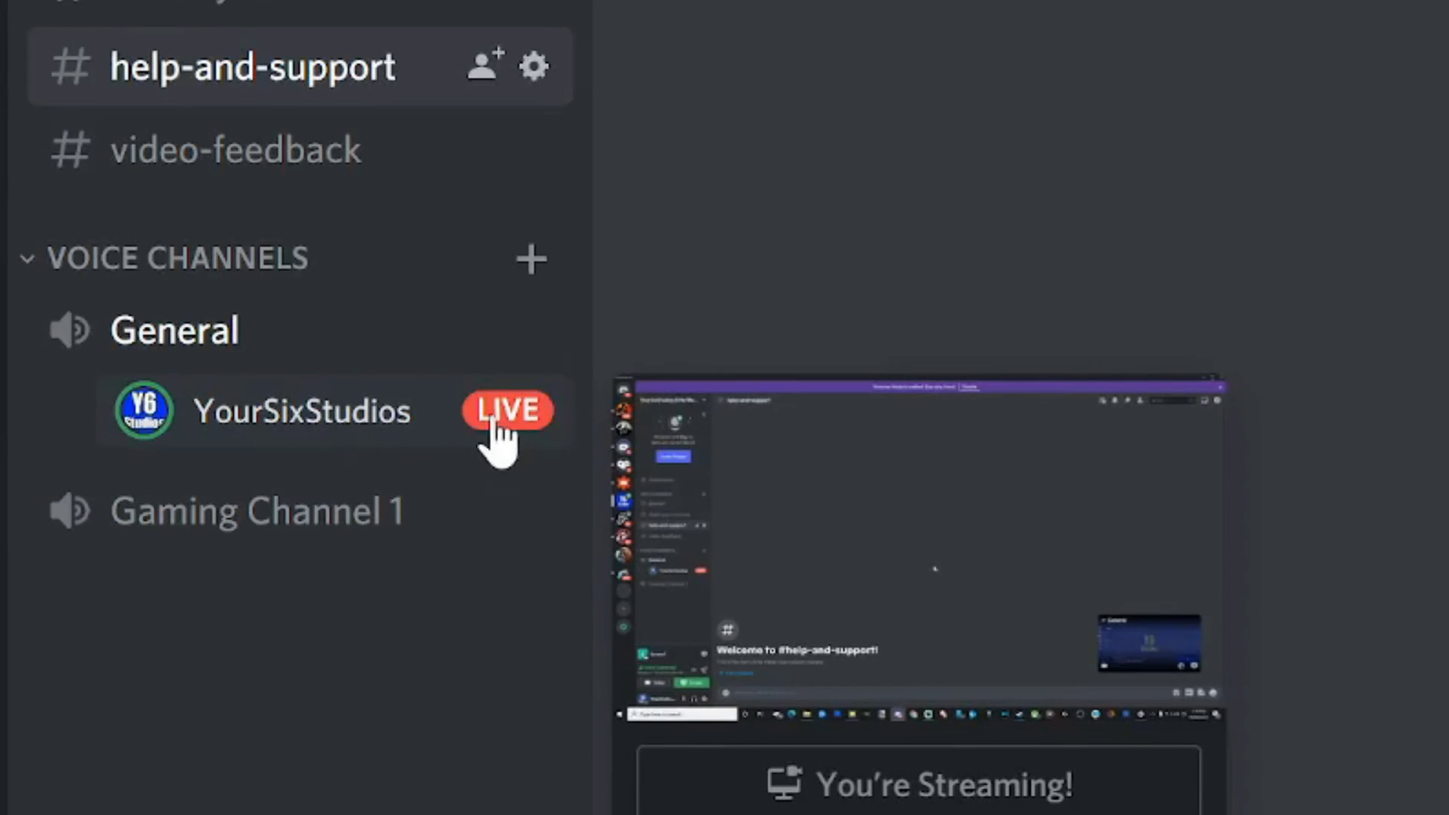
pyautogui.click(495, 421)
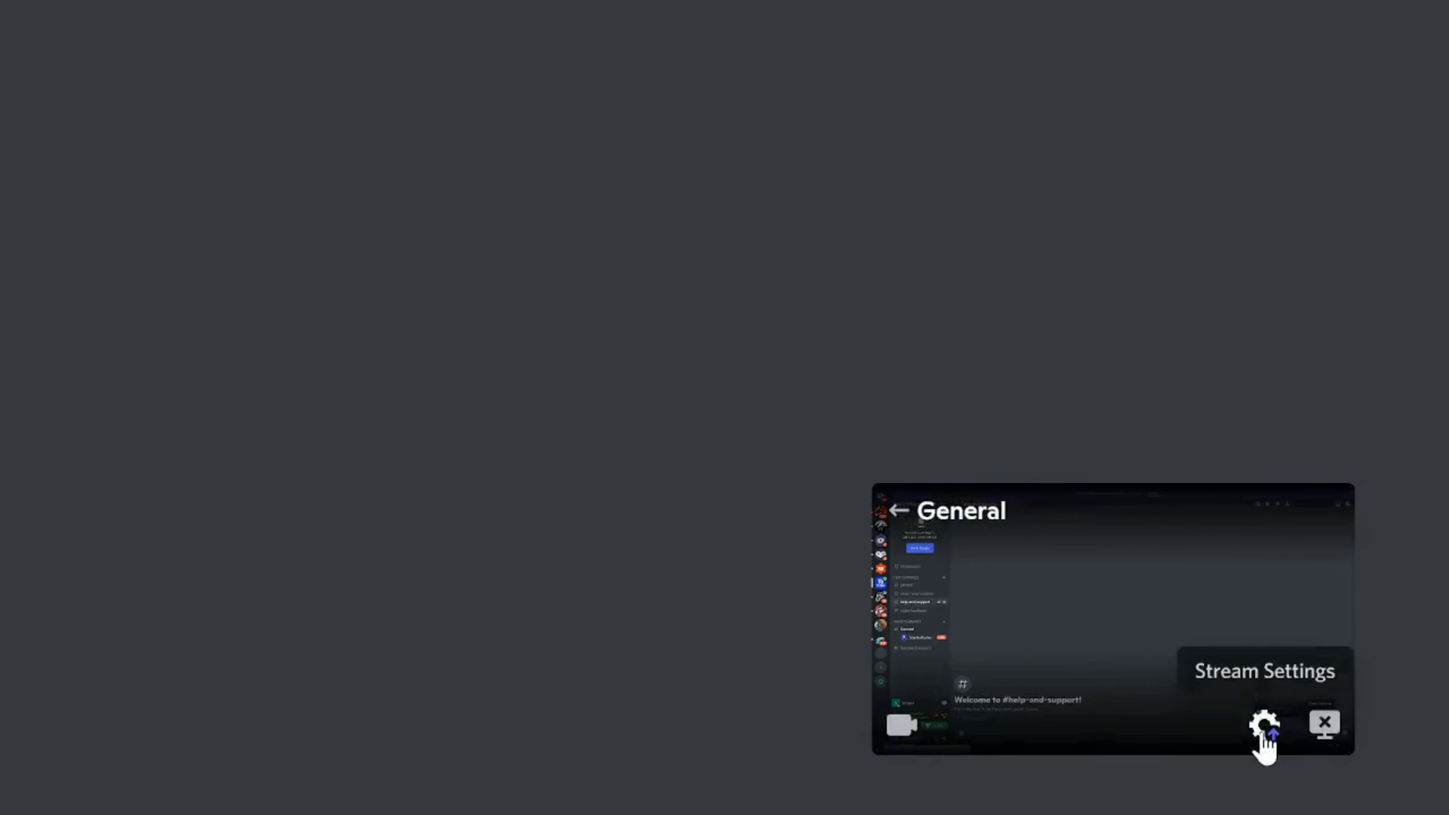
pyautogui.click(1265, 730)
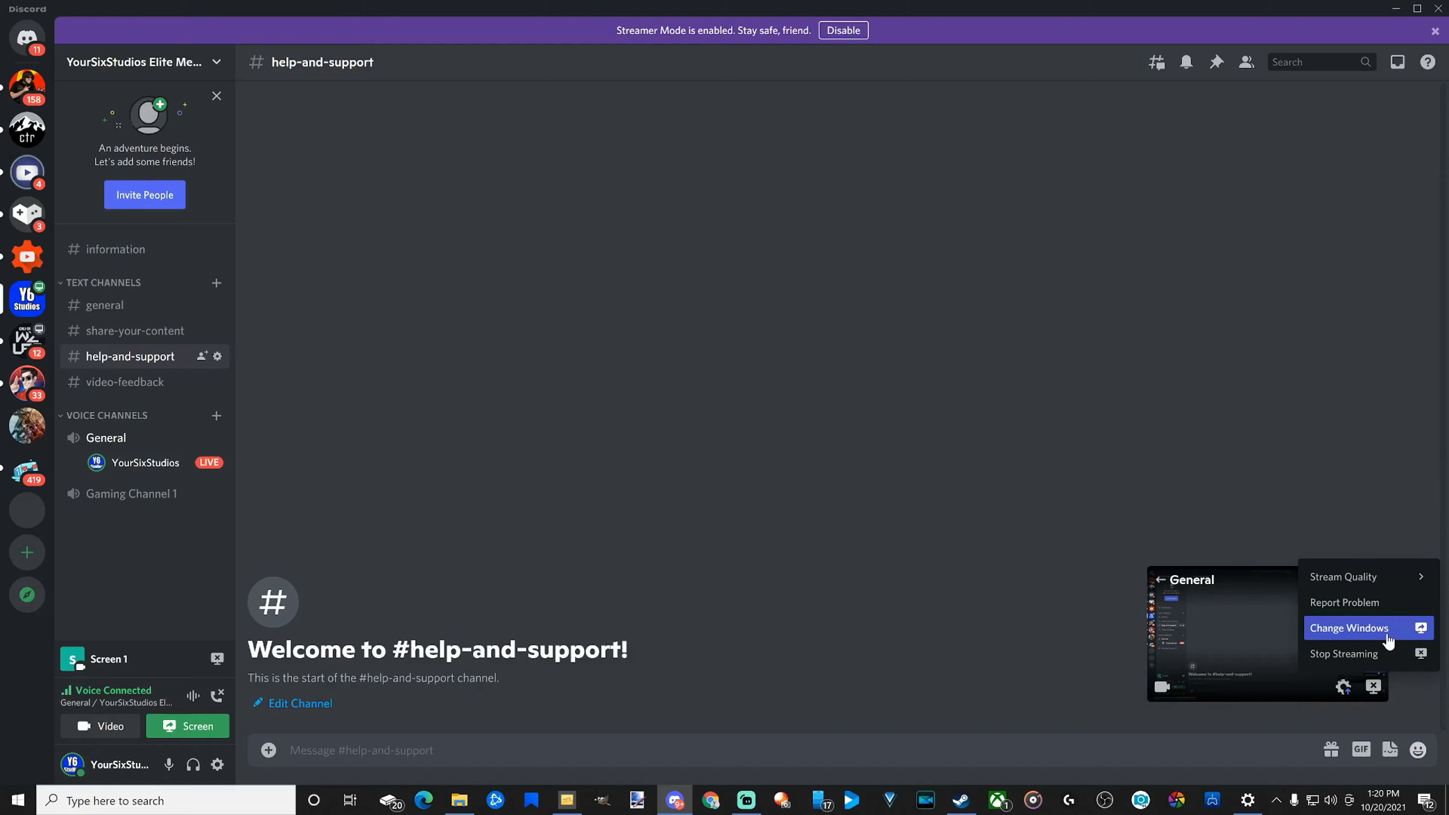
pyautogui.click(1350, 629)
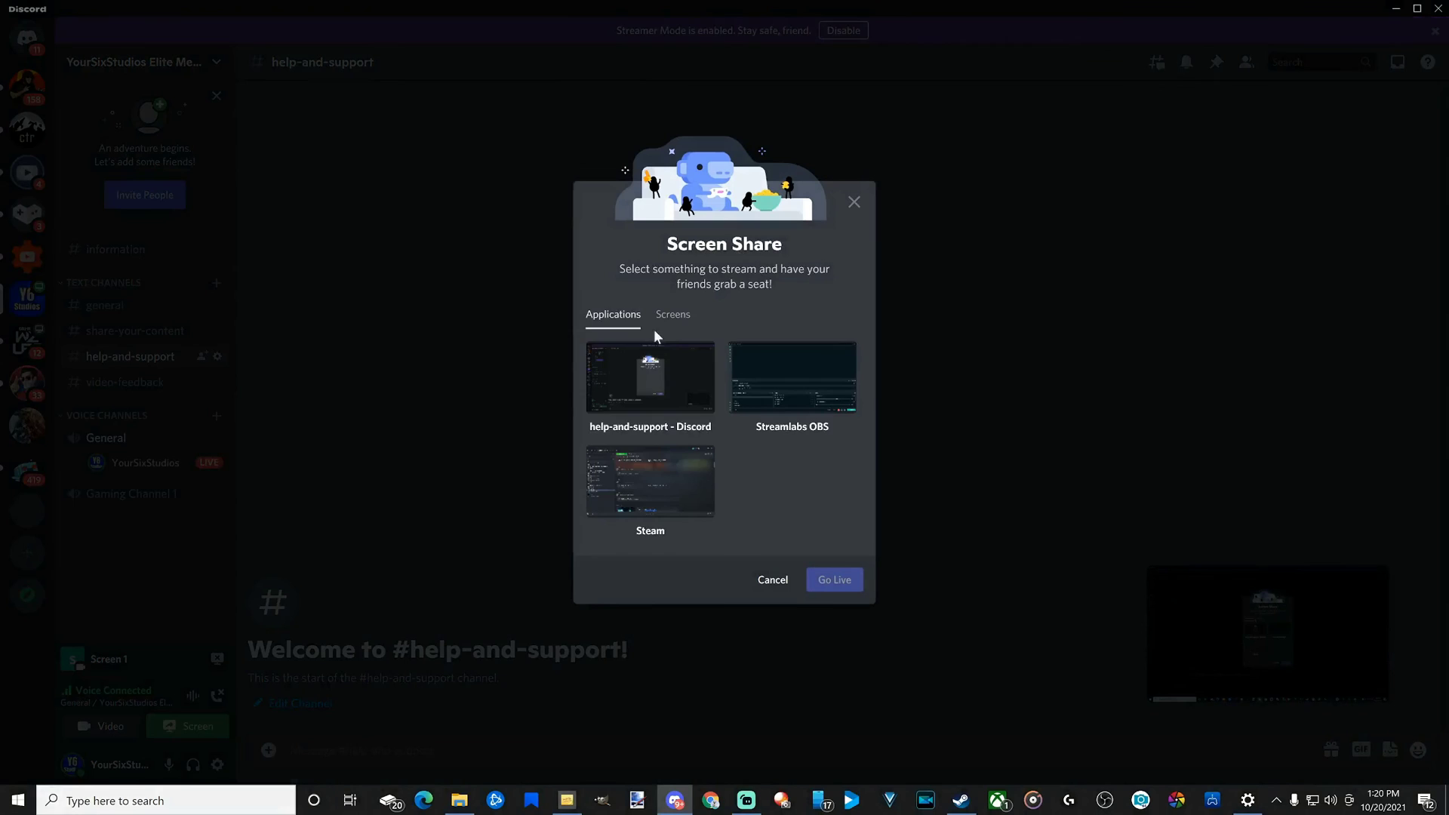
pyautogui.click(672, 317)
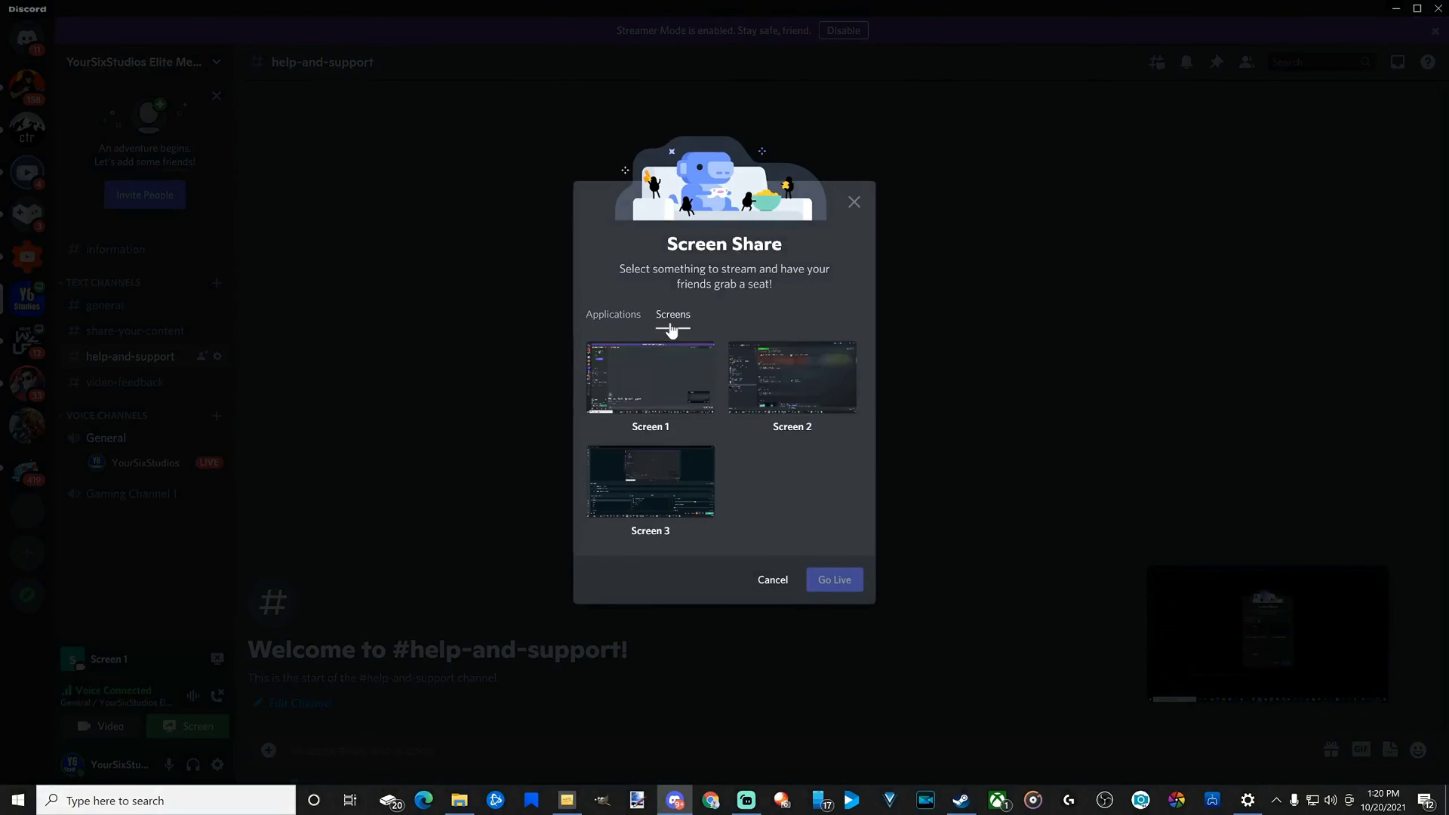
pyautogui.click(622, 317)
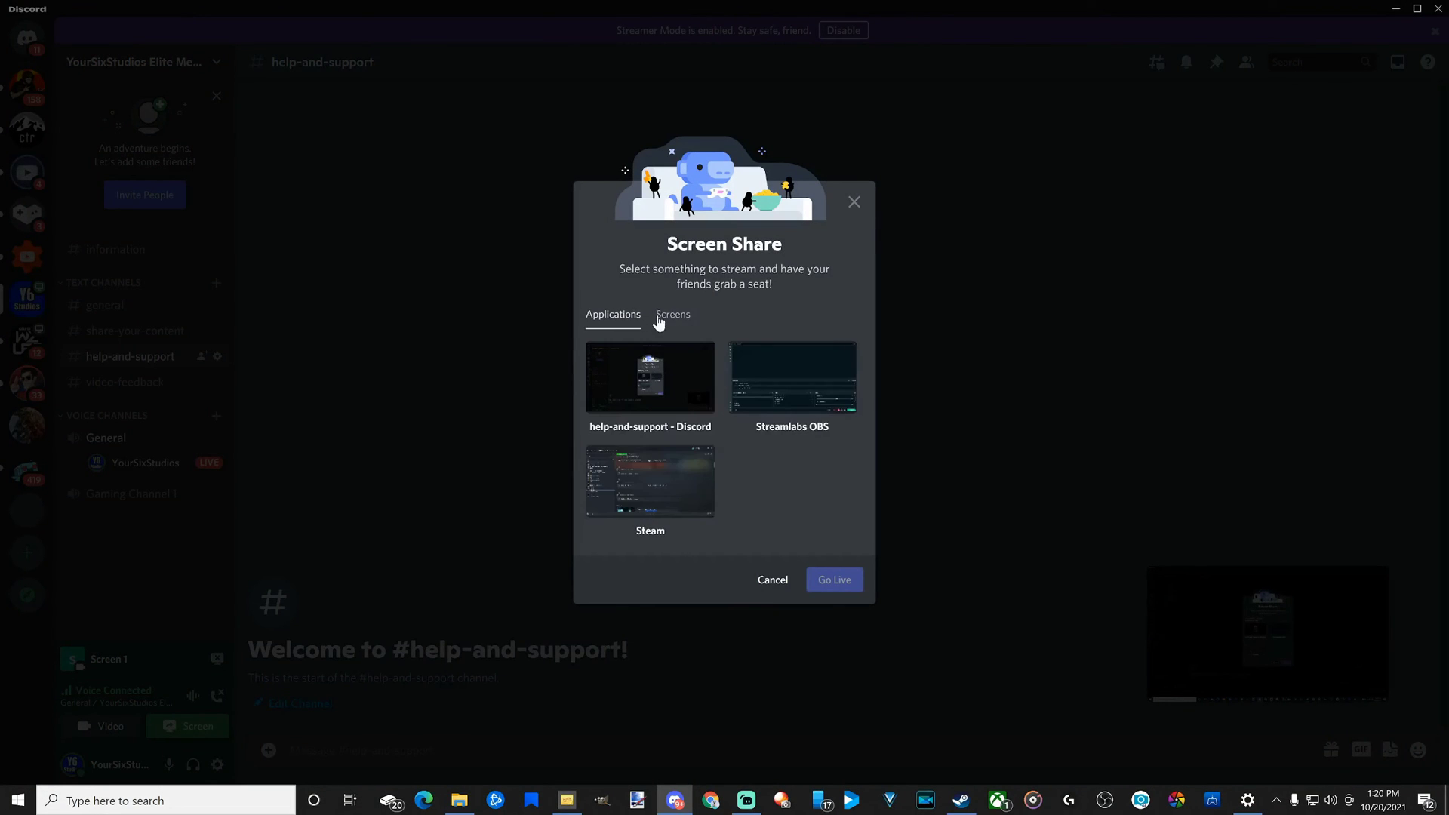
pyautogui.click(667, 317)
pyautogui.click(765, 397)
pyautogui.click(856, 202)
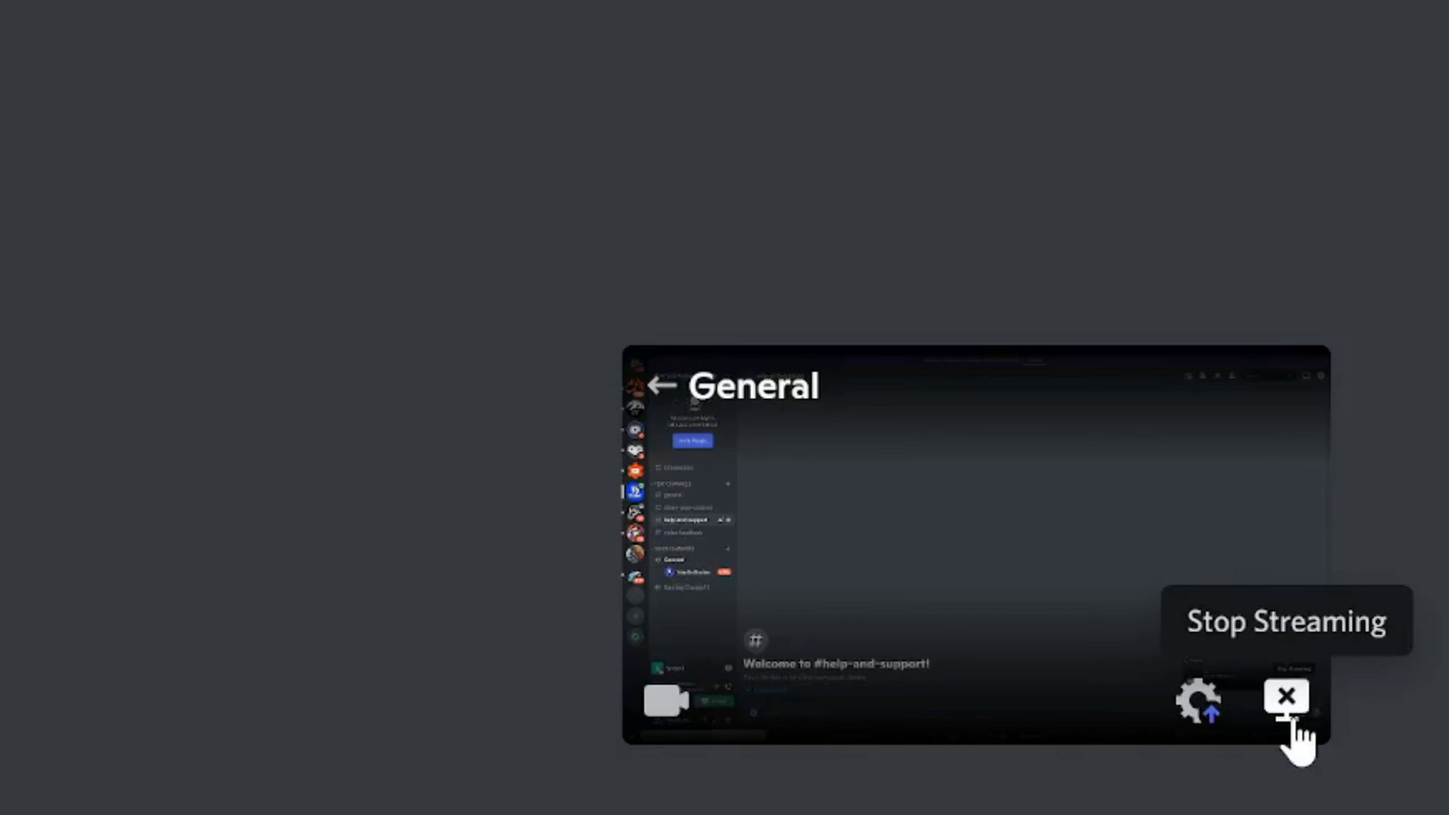
# End the Screen 1 stream and disconnect from the General voice channel.
pyautogui.click(1290, 722)
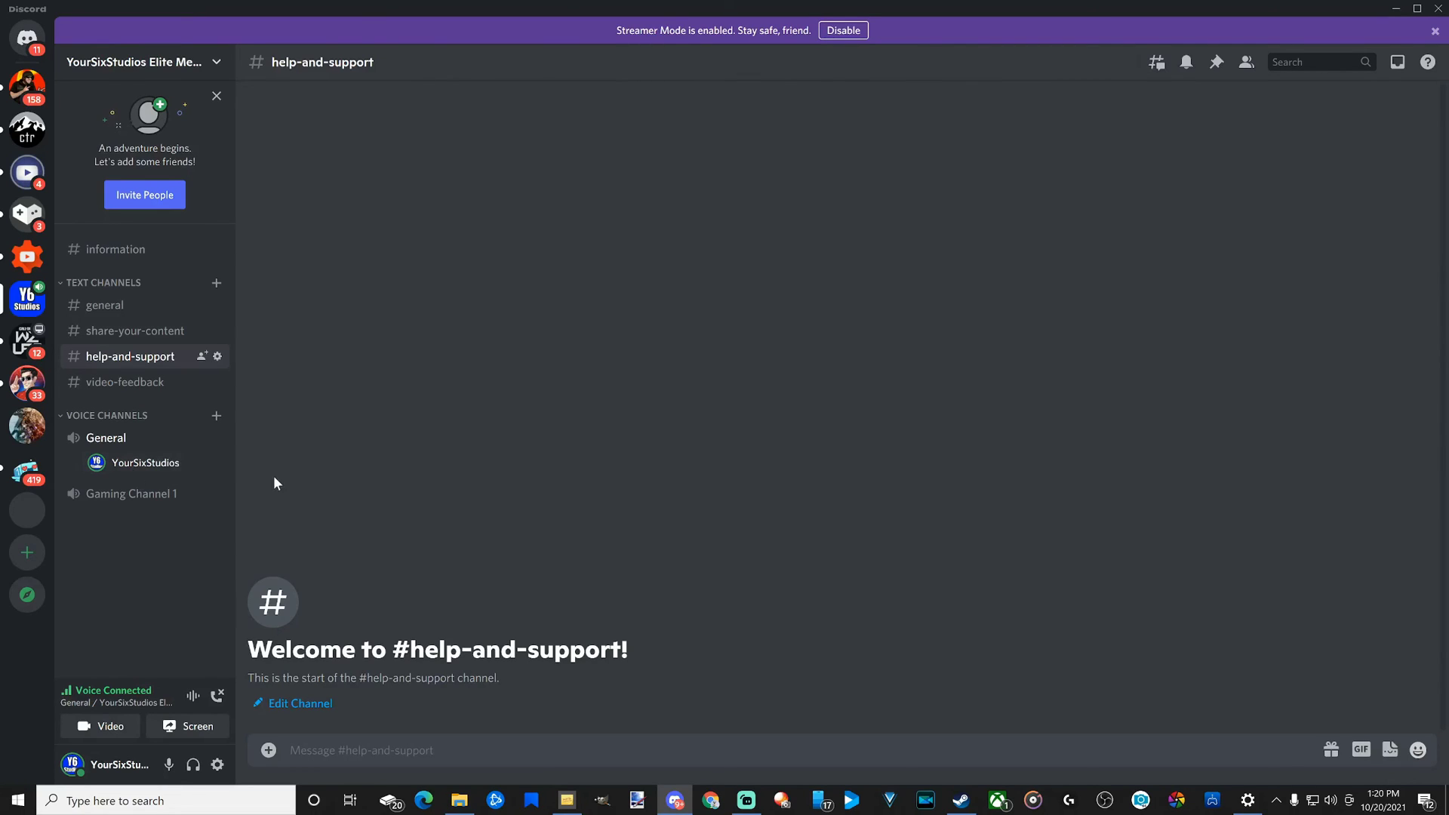
pyautogui.click(215, 700)
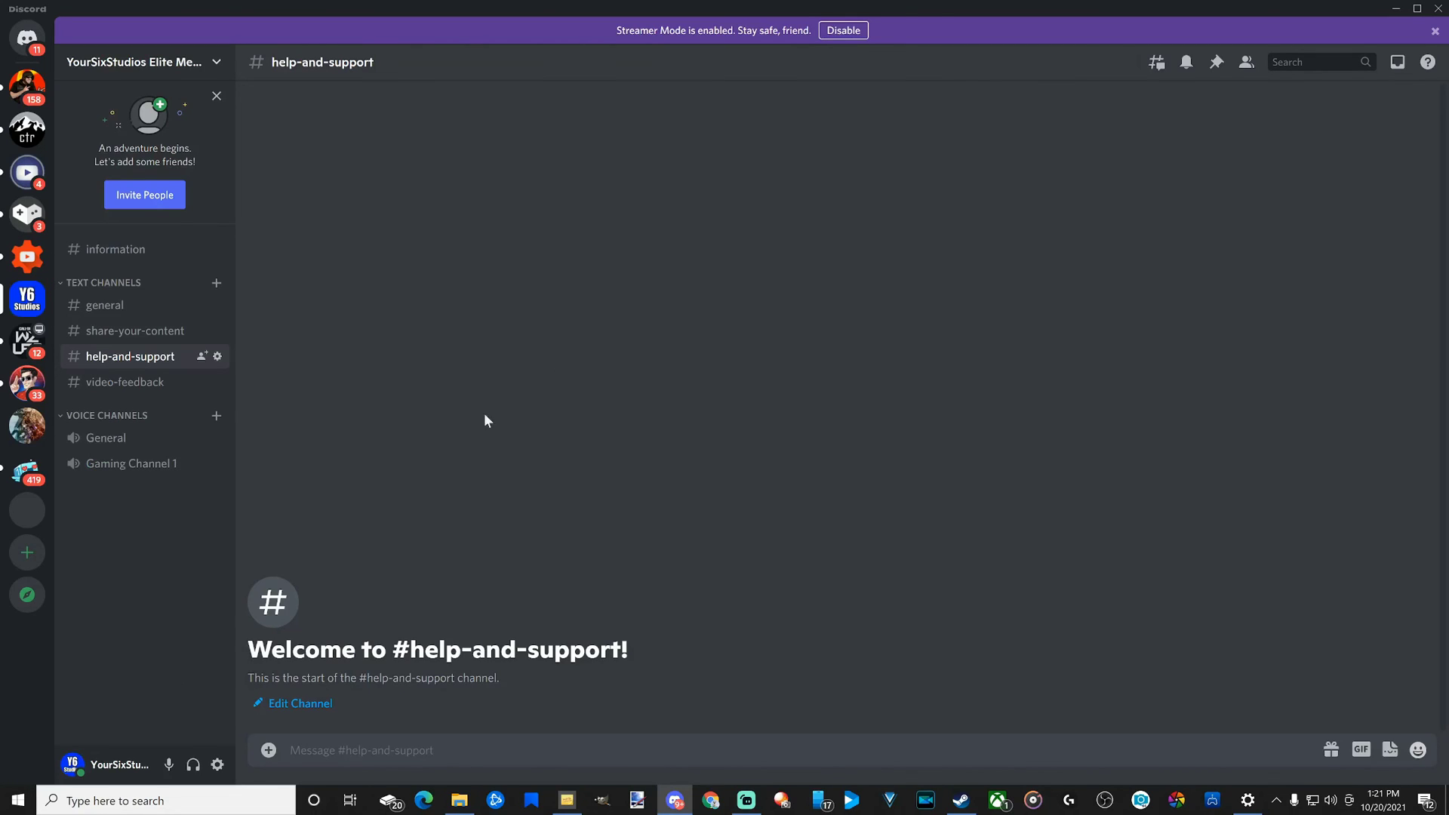